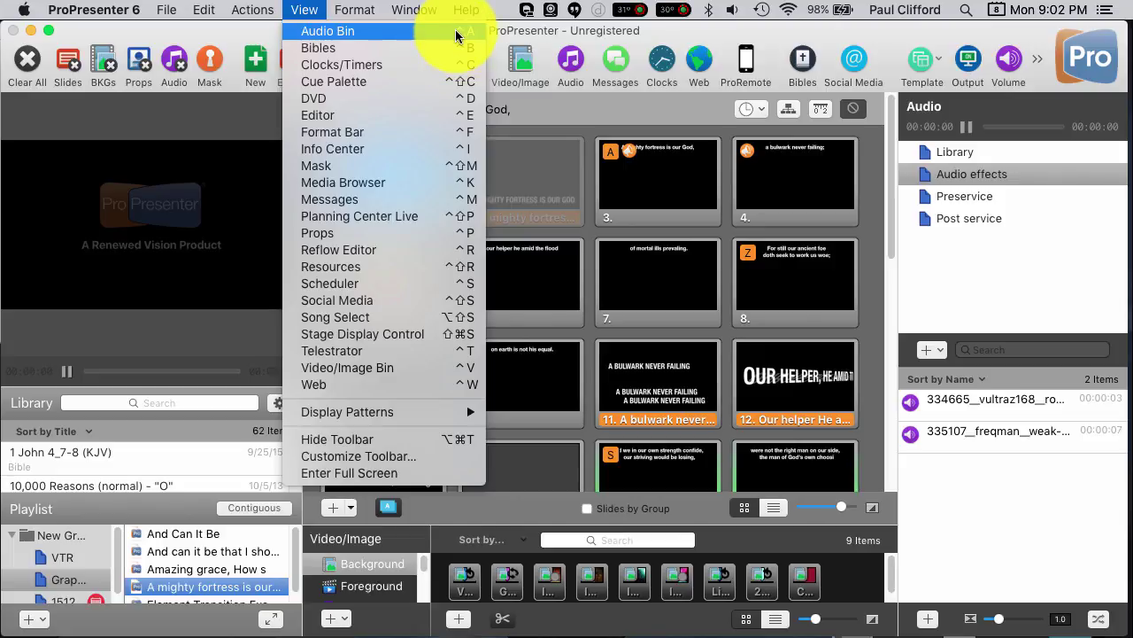
Step: View the contents of the audio bin's Library and return to the Audio effects playlist
{"action": "left_click", "coordinate": [680, 30]}
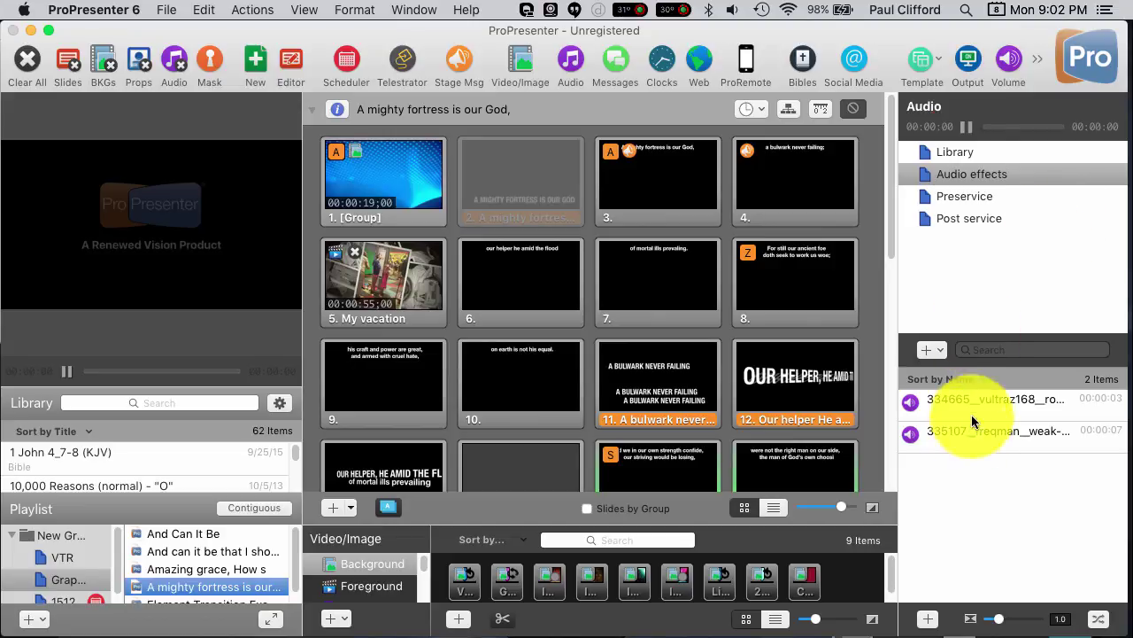
{"action": "left_click", "coordinate": [974, 172]}
{"action": "left_click", "coordinate": [959, 152]}
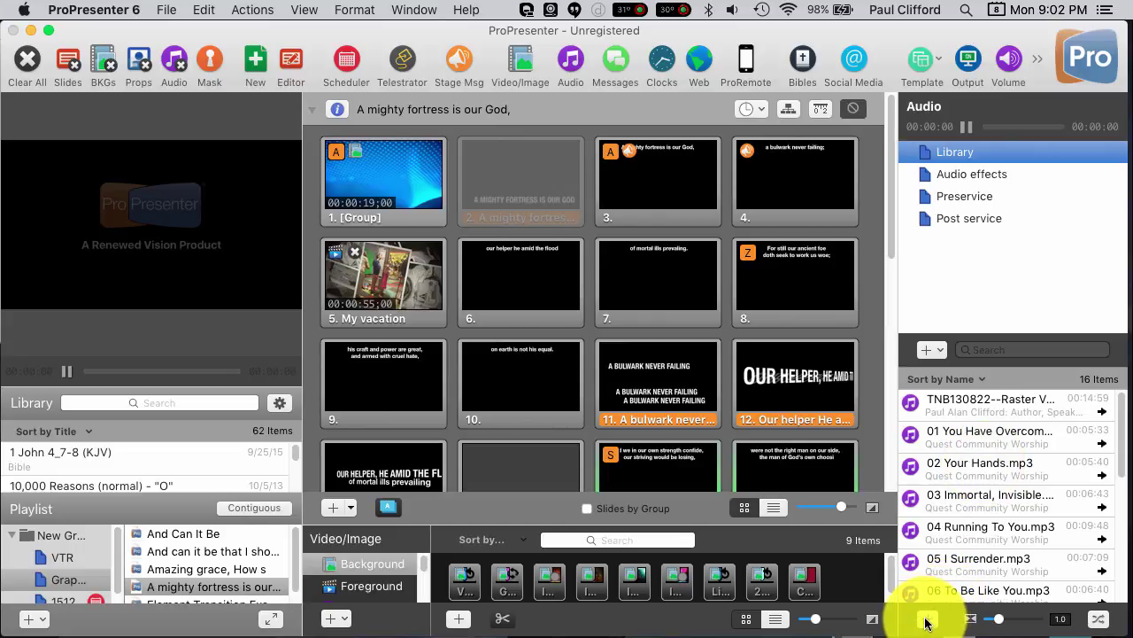
{"action": "left_click", "coordinate": [975, 170]}
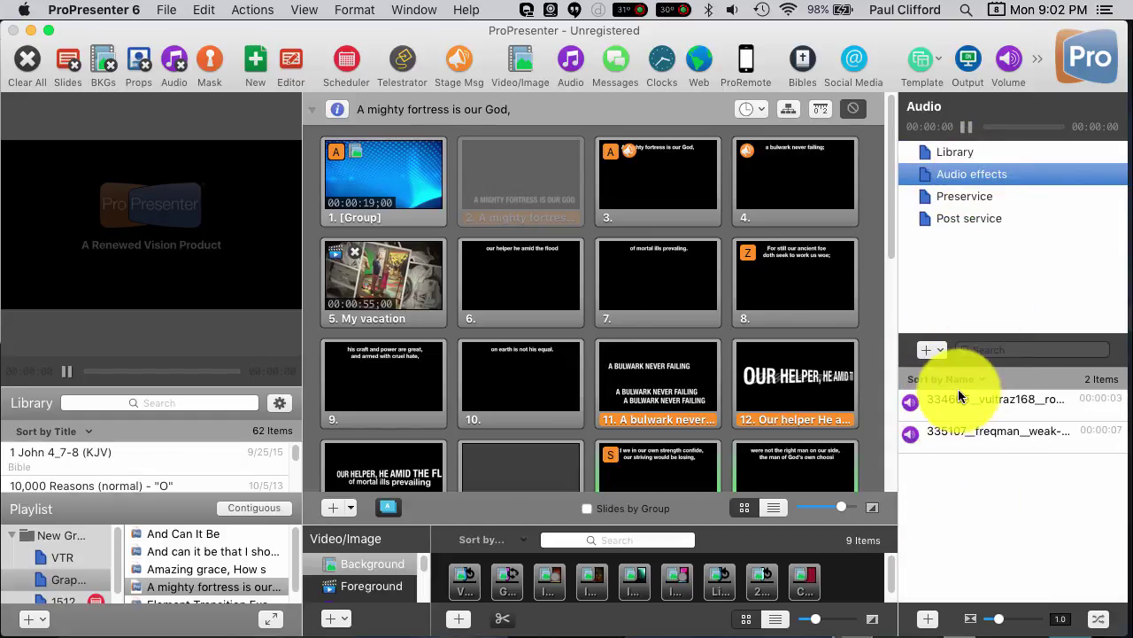
Step: Play the 334665__vultraz168 and 335107__freqman sound effects in the Audio effects playlist
{"action": "left_click", "coordinate": [961, 401]}
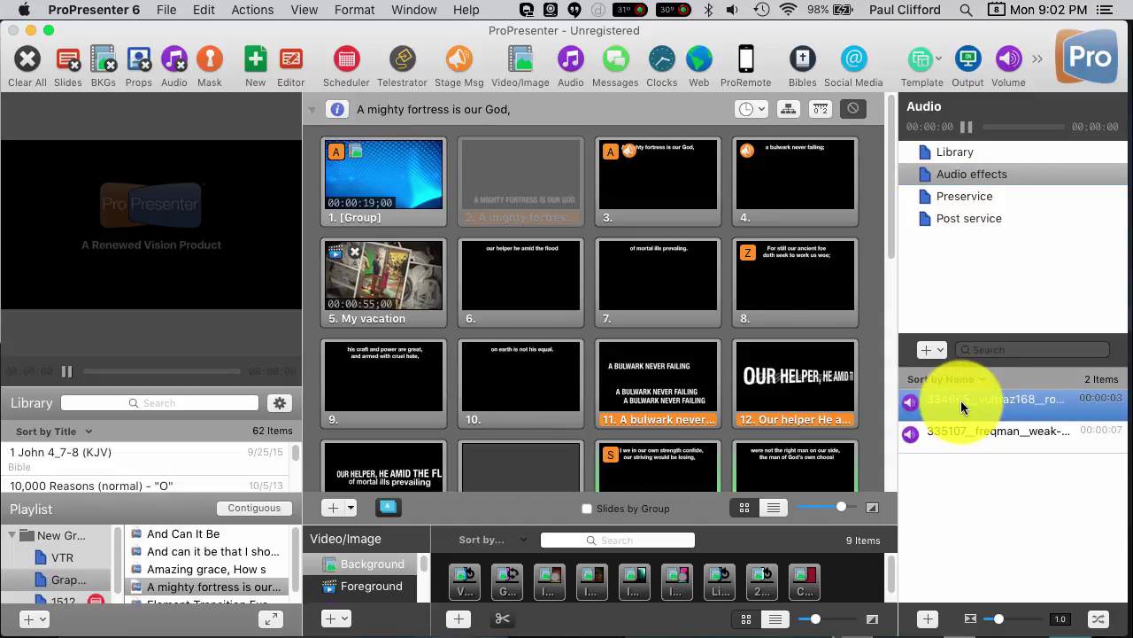
{"action": "left_click", "coordinate": [915, 401]}
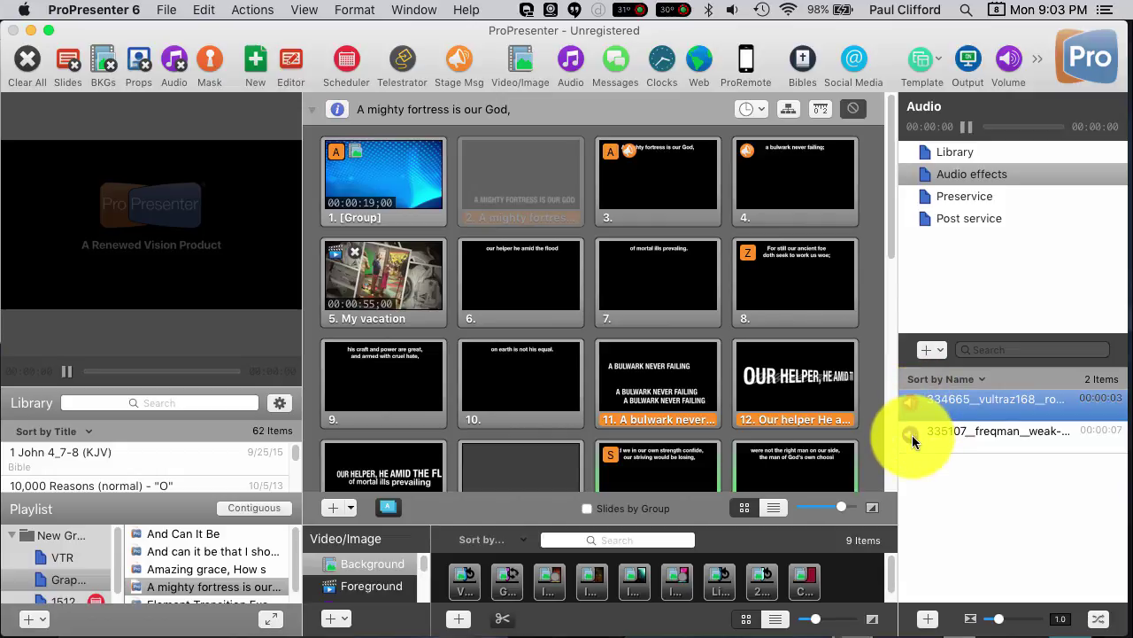
{"action": "left_click", "coordinate": [912, 434]}
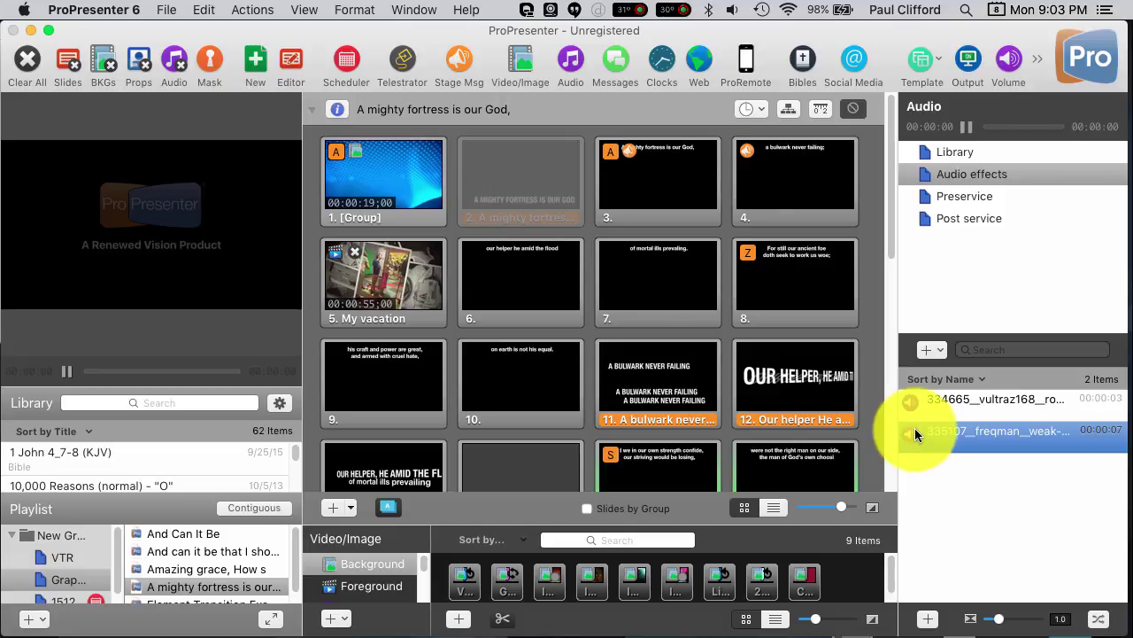
{"action": "left_click", "coordinate": [912, 397]}
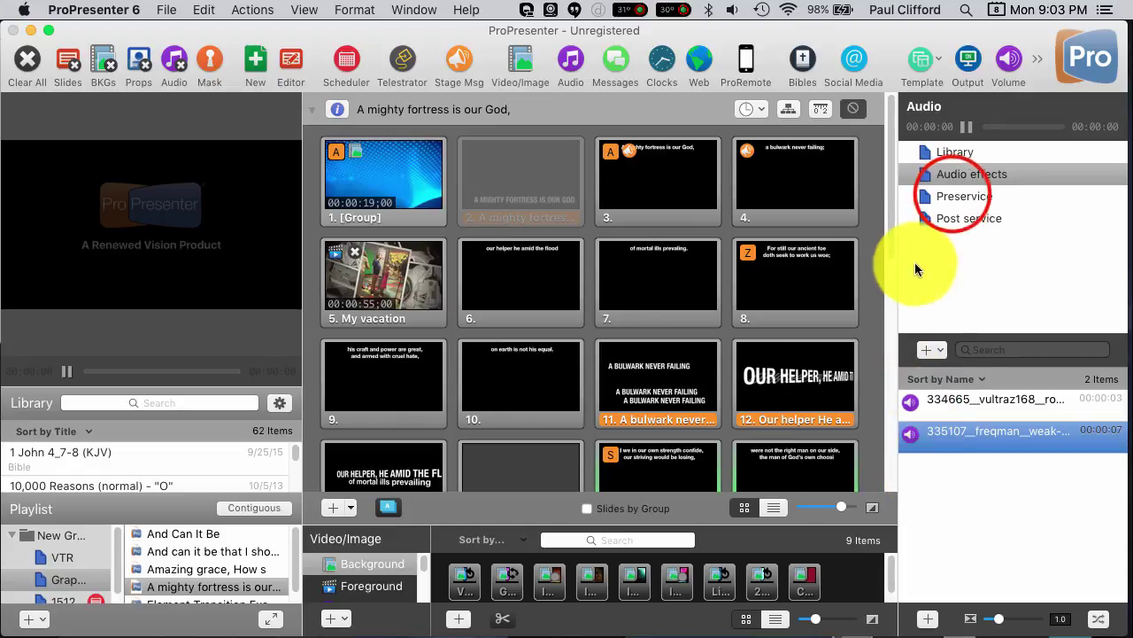
Step: View the Preservice audio playlist, return to Audio effects and trigger its two sound effects in quick alternation
{"action": "left_click", "coordinate": [952, 195]}
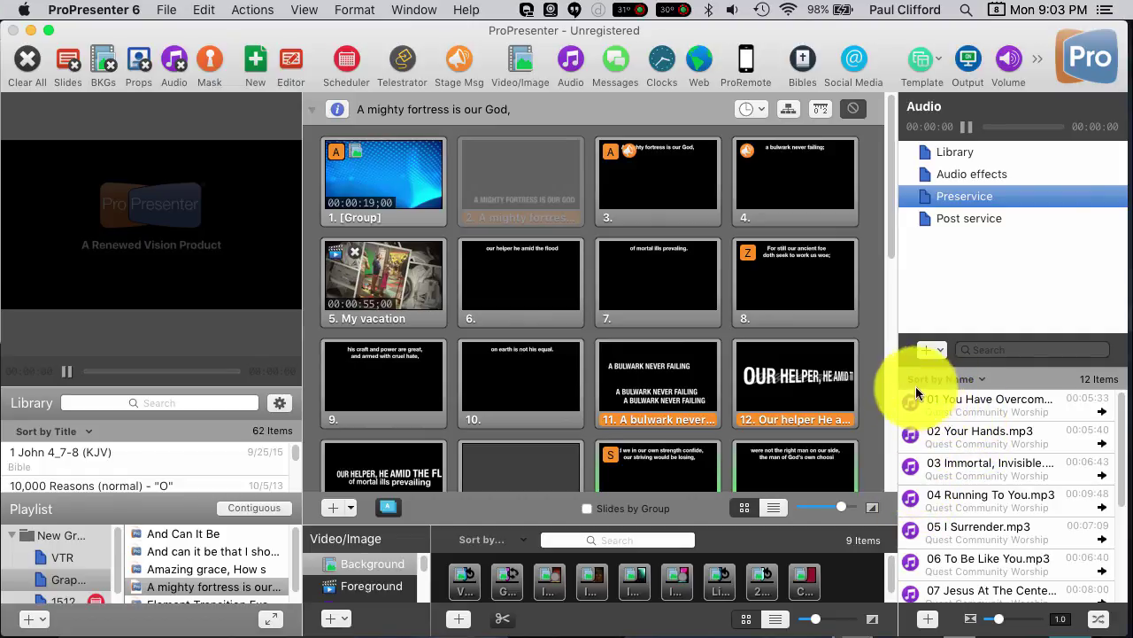
{"action": "left_click", "coordinate": [972, 173]}
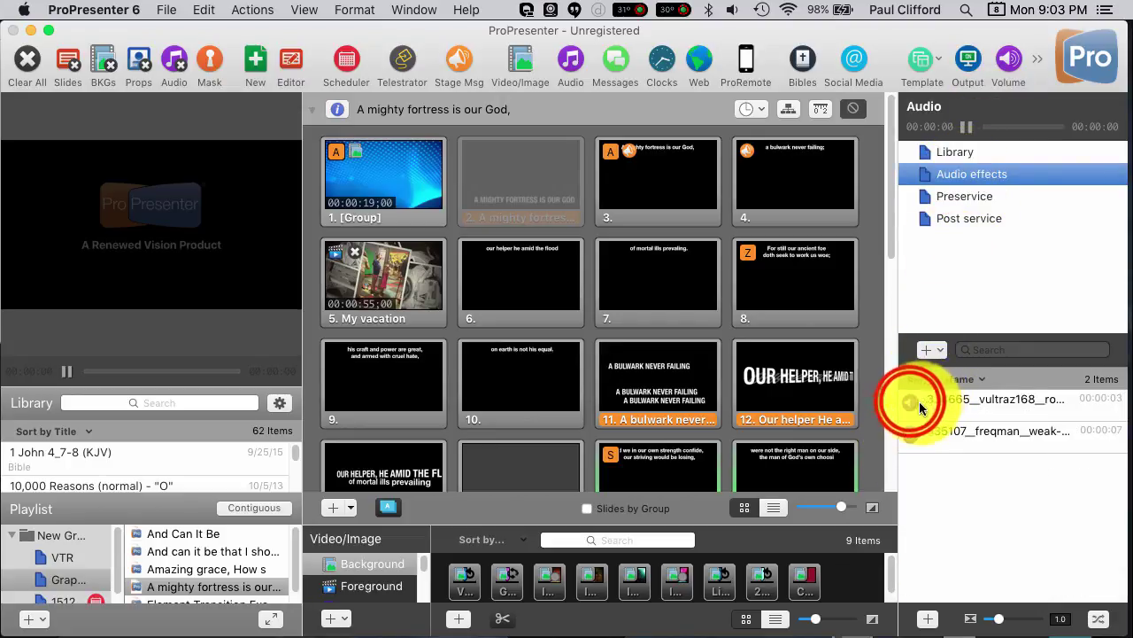
{"action": "left_click", "coordinate": [912, 400]}
{"action": "left_click", "coordinate": [909, 434]}
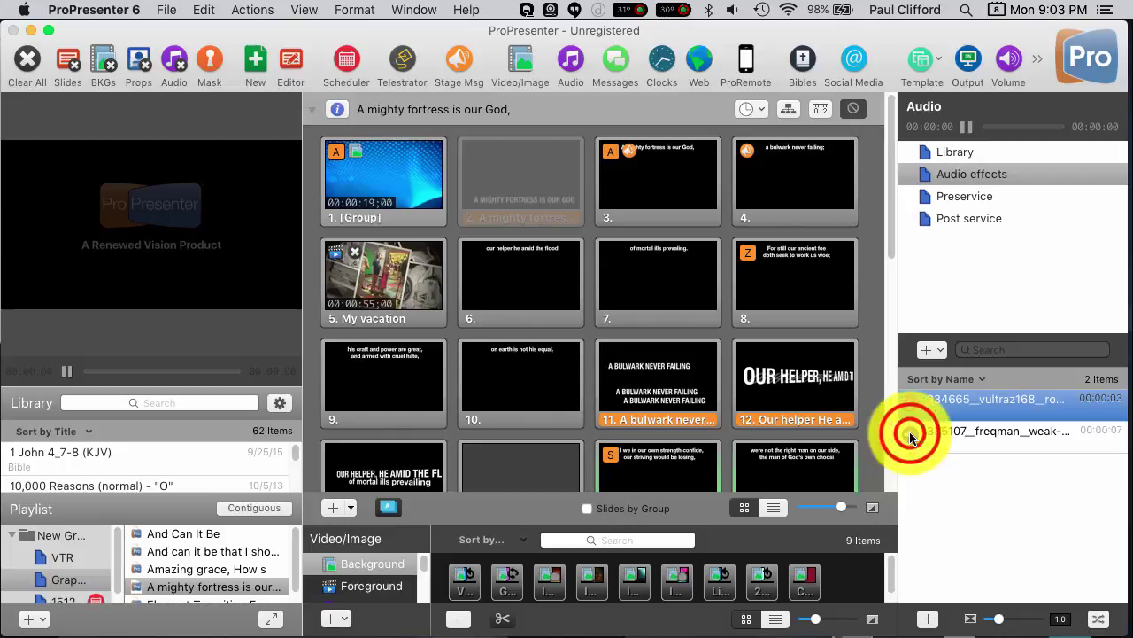
{"action": "left_click", "coordinate": [912, 400]}
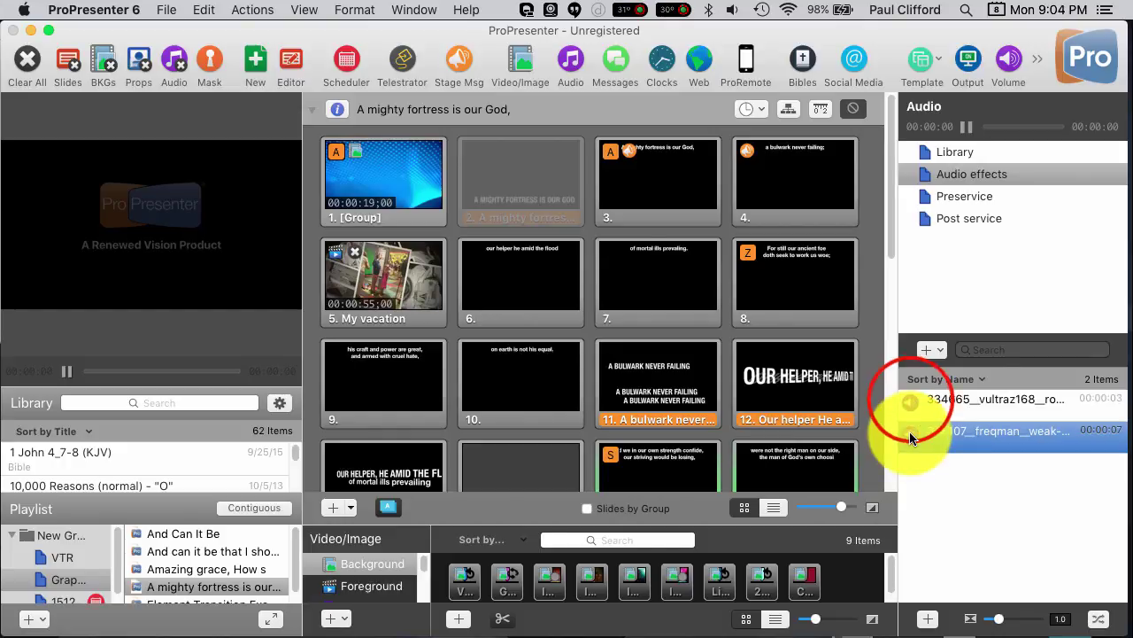
{"action": "left_click", "coordinate": [912, 400]}
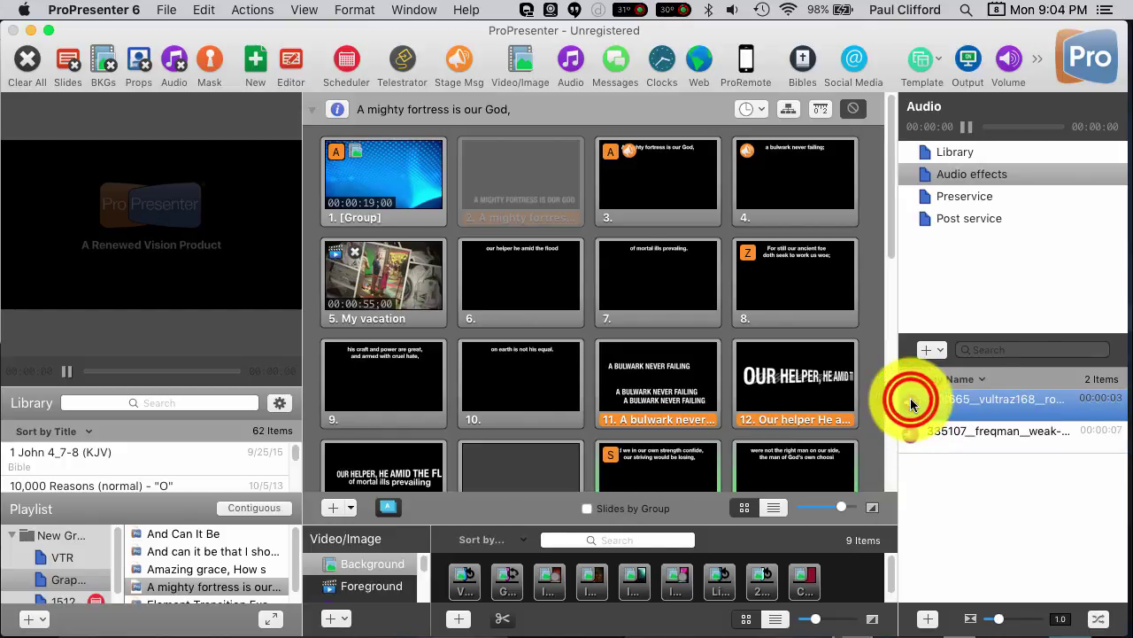
{"action": "right_click", "coordinate": [912, 404]}
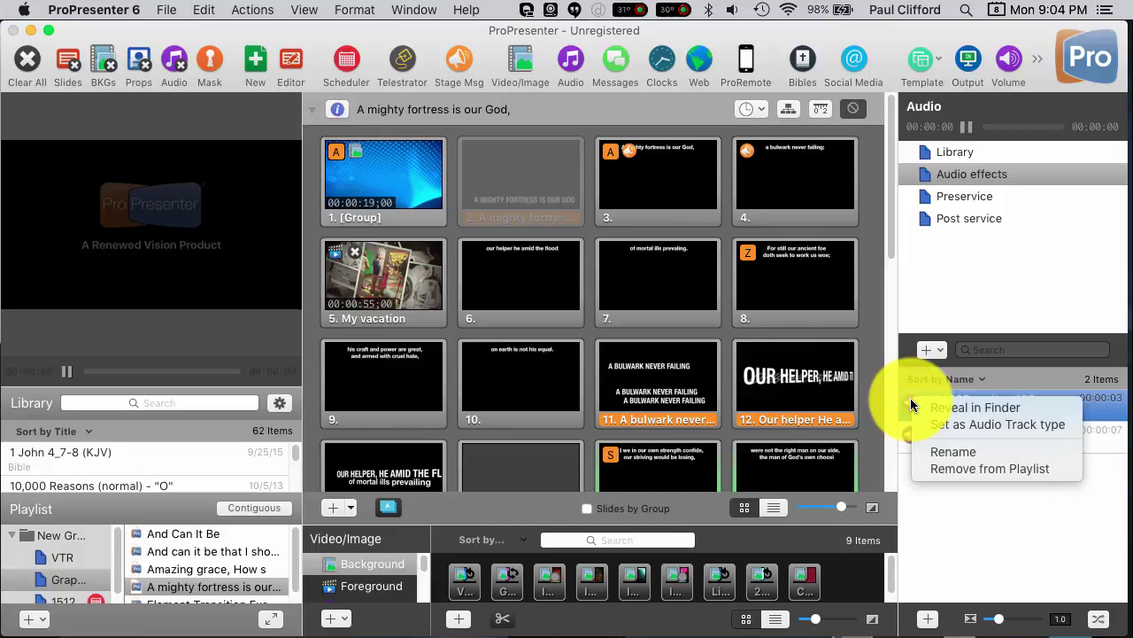
{"action": "left_click", "coordinate": [962, 519]}
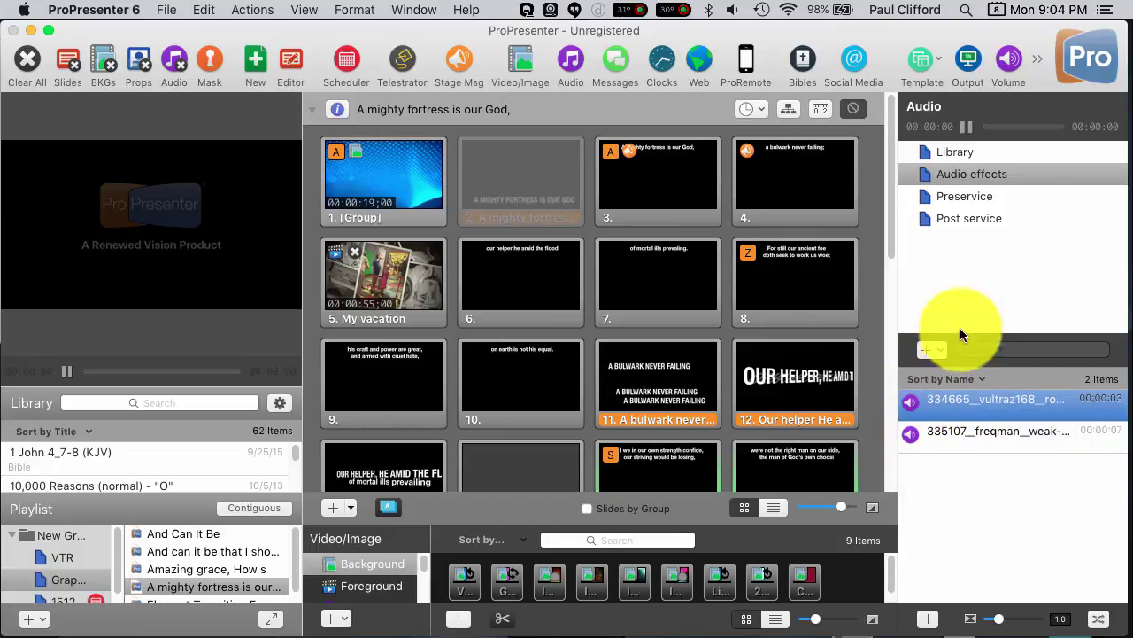
Step: Try to add the 335107__freqman sound from the audio Library to the Audio effects playlist, and open that playlist
{"action": "left_click", "coordinate": [956, 152]}
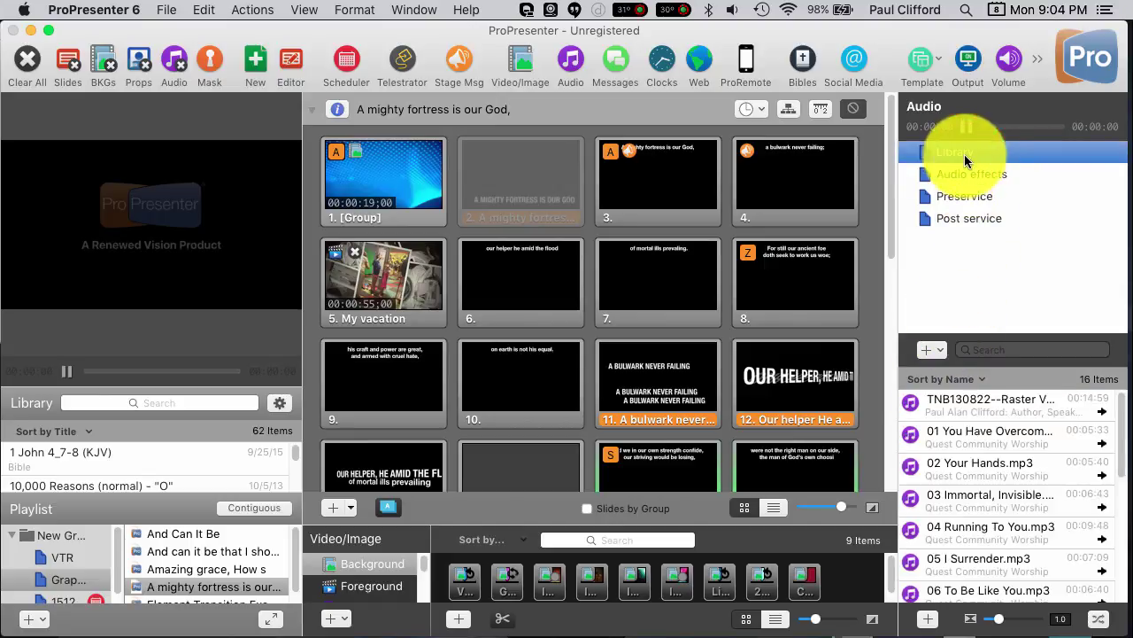
{"action": "scroll", "coordinate": [960, 529], "scroll_direction": "down", "scroll_amount": 8}
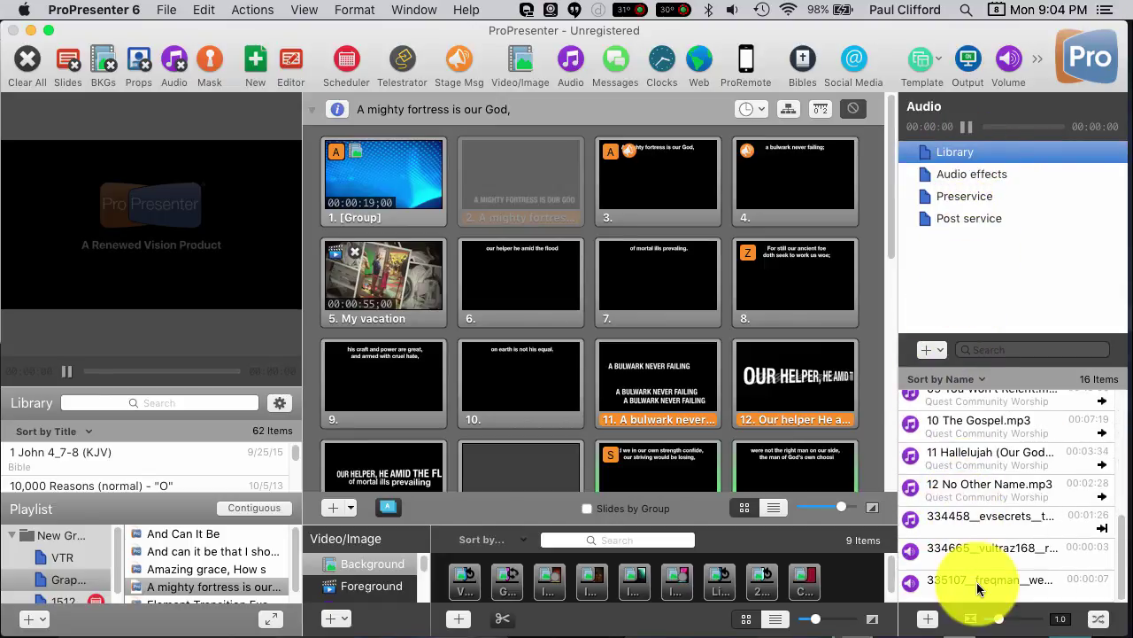
{"action": "left_click", "coordinate": [974, 577]}
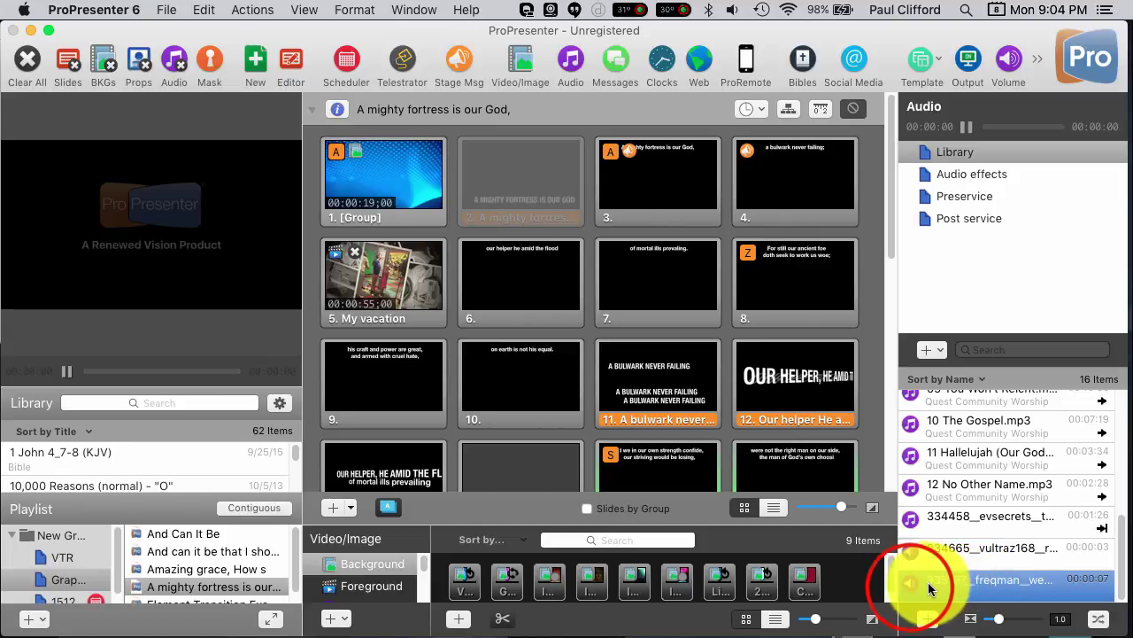
{"action": "left_click_drag", "start_coordinate": [908, 587], "coordinate": [964, 181]}
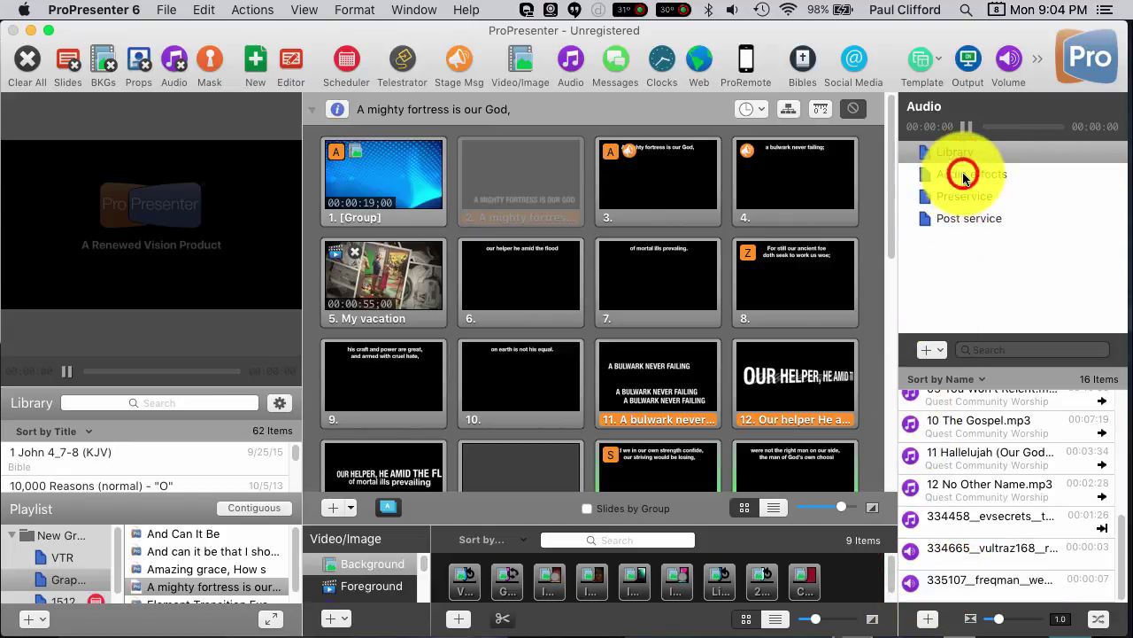
{"action": "left_click", "coordinate": [962, 172]}
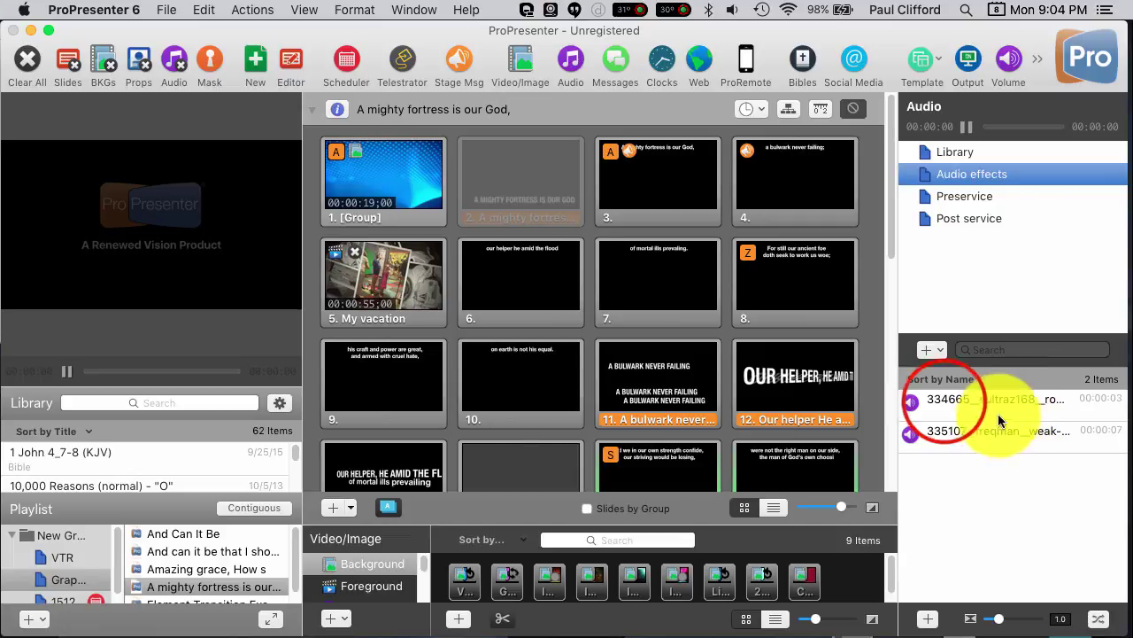
Step: Trigger the two sound effects again and view the tracks in the Preservice audio playlist
{"action": "left_click", "coordinate": [944, 399]}
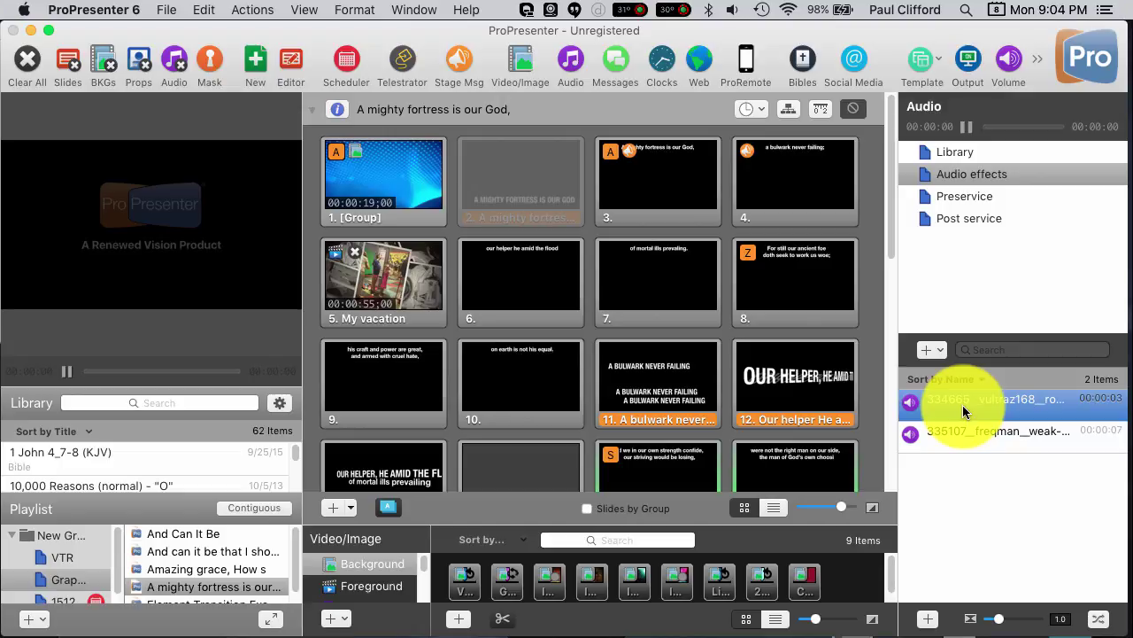
{"action": "left_click", "coordinate": [910, 401]}
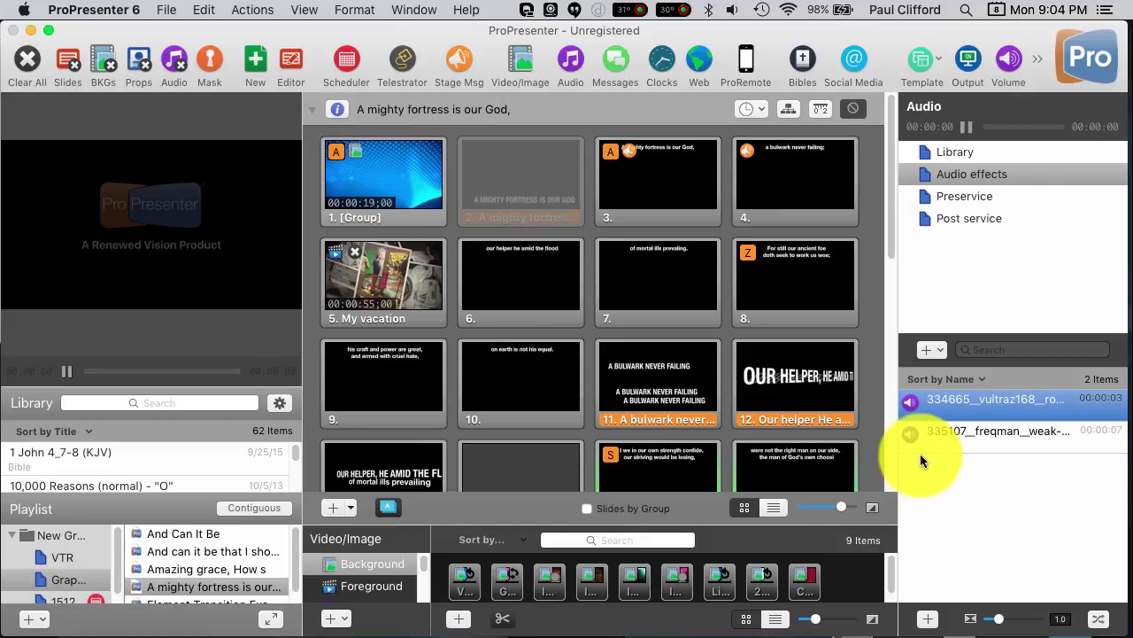
{"action": "left_click", "coordinate": [910, 432]}
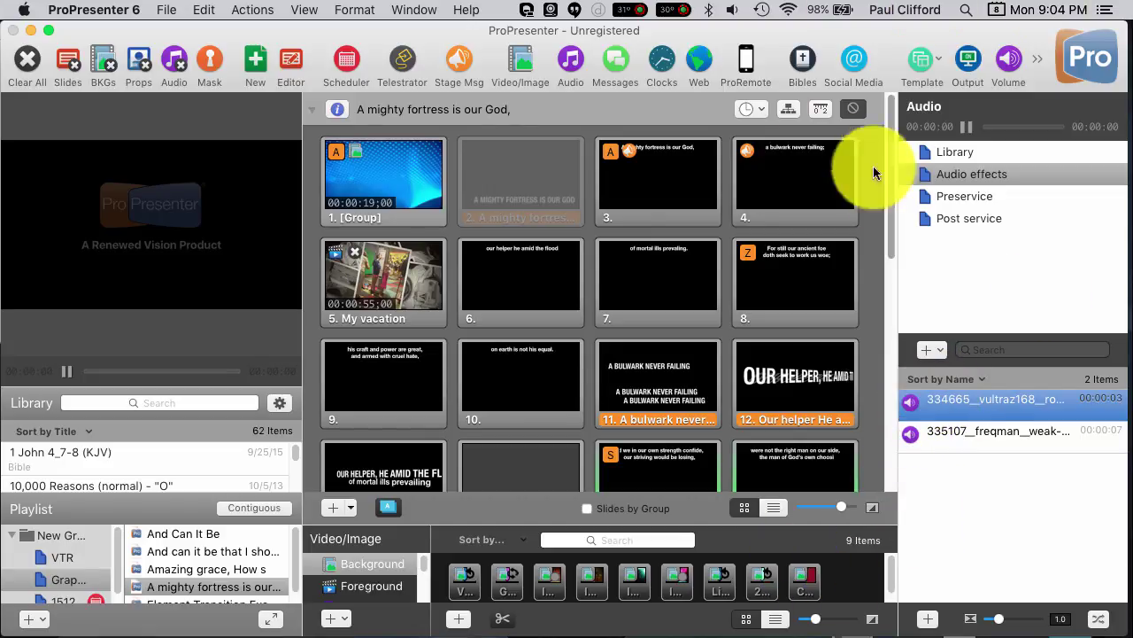
{"action": "left_click", "coordinate": [985, 192]}
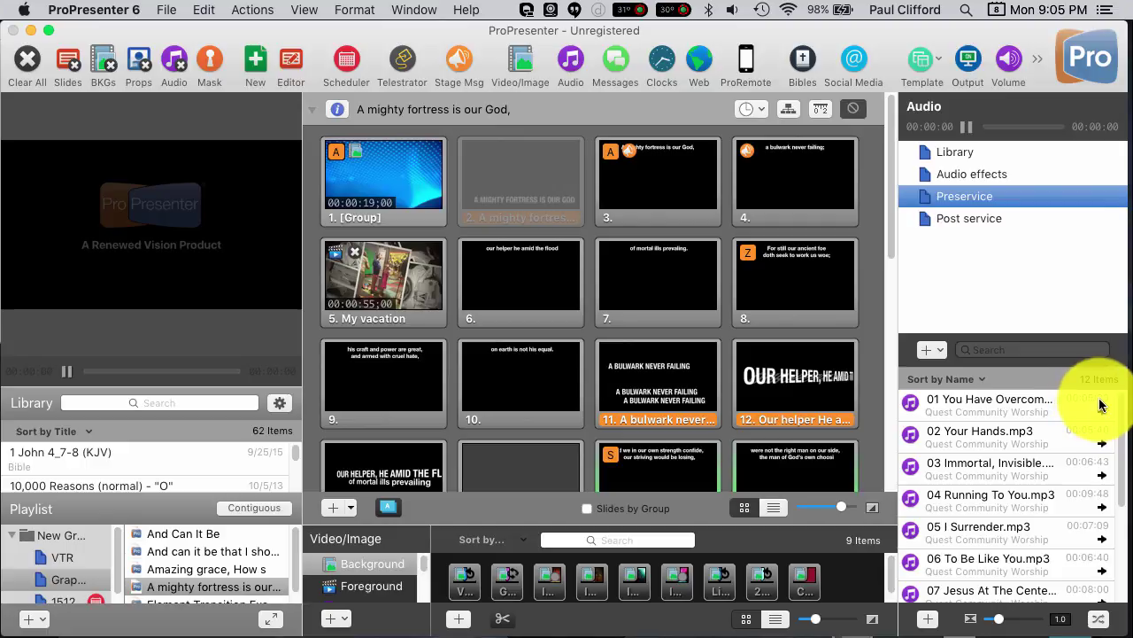
Step: Set the 335107__freqman sound in the Audio effects playlist to the Audio Track type
{"action": "left_click", "coordinate": [970, 176]}
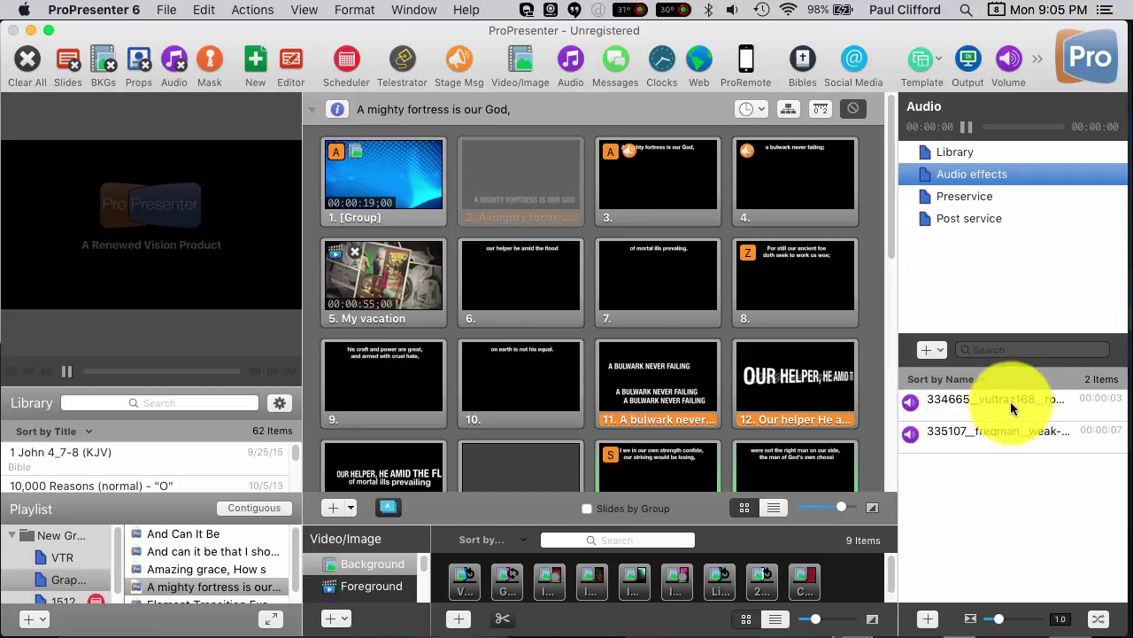
{"action": "right_click", "coordinate": [915, 436]}
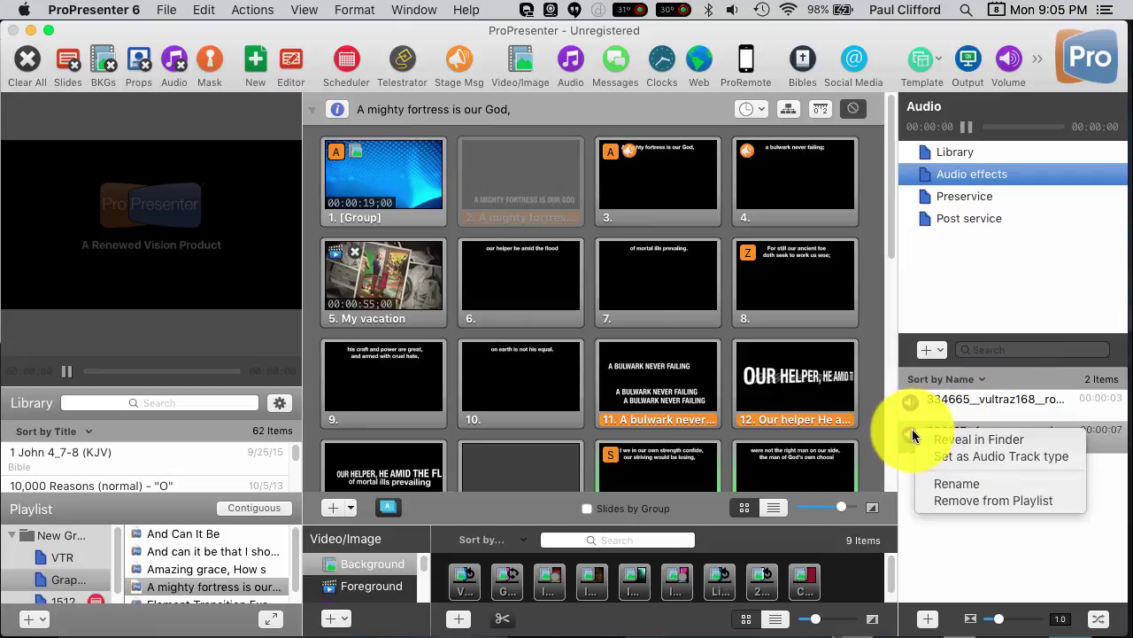
{"action": "left_click", "coordinate": [930, 460]}
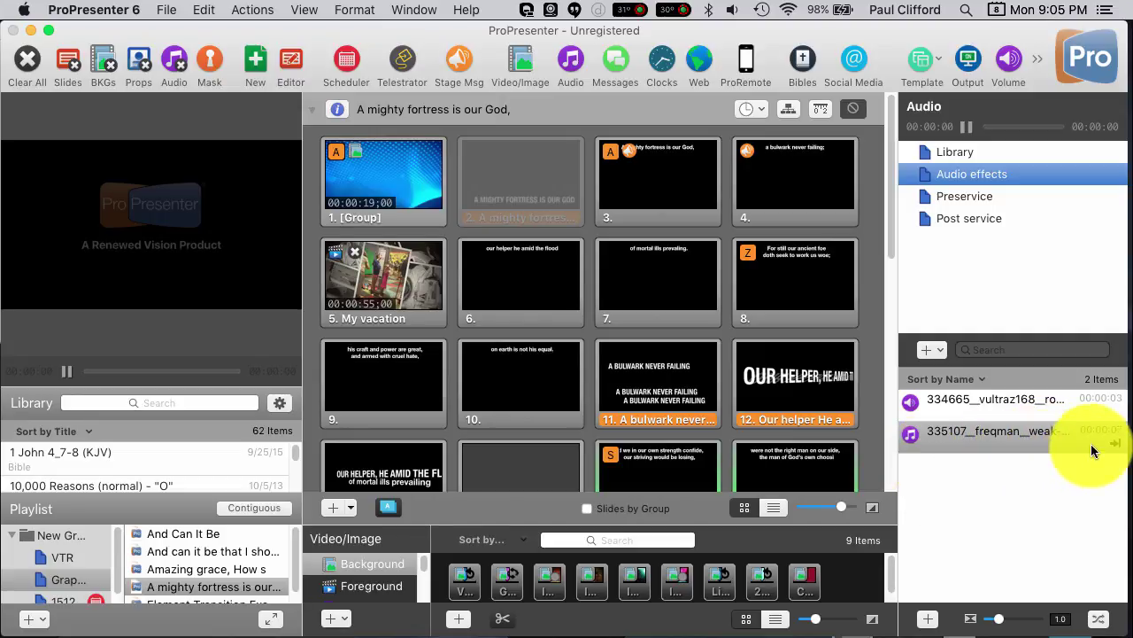
Step: Set the 334665__vultraz168 sound in the Audio effects playlist to the Audio Track type
{"action": "right_click", "coordinate": [916, 404]}
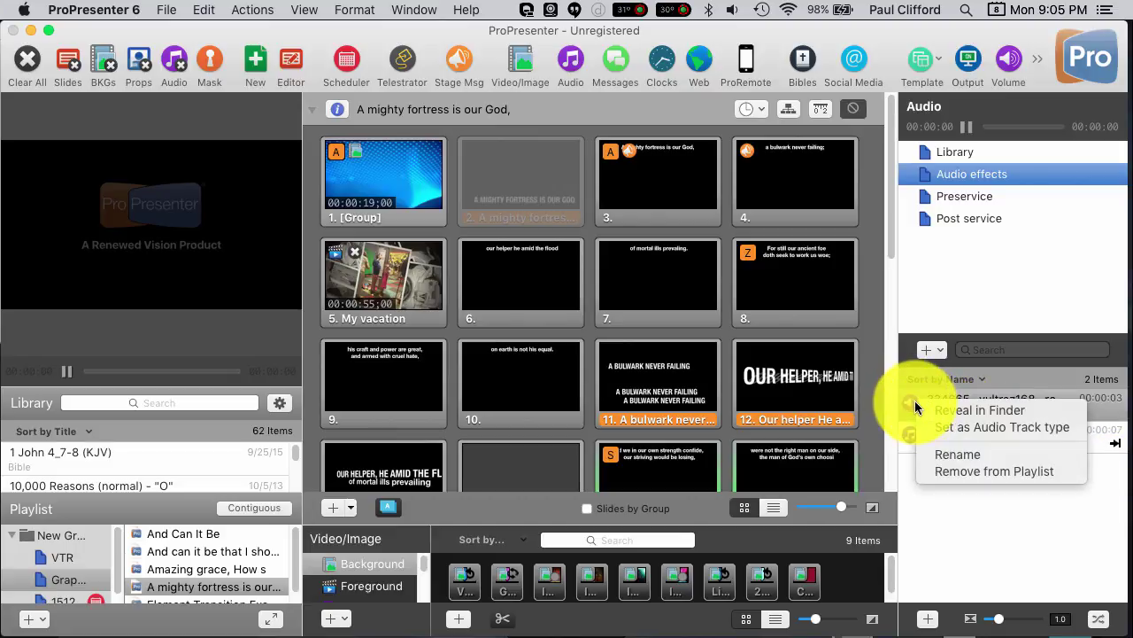
{"action": "left_click", "coordinate": [948, 413]}
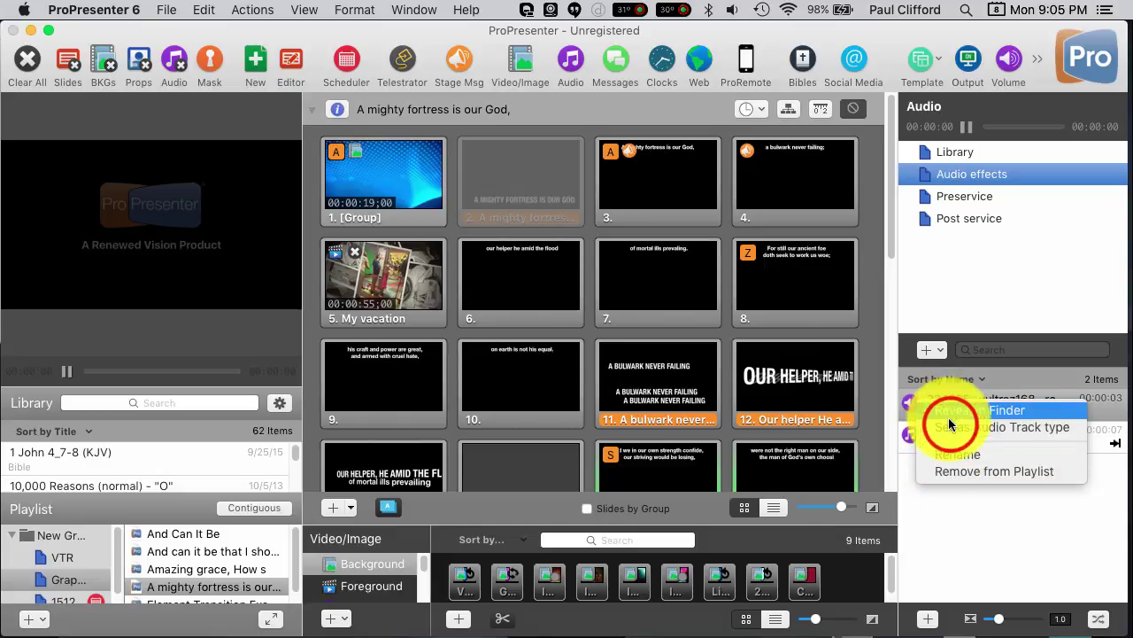
{"action": "left_click", "coordinate": [950, 422]}
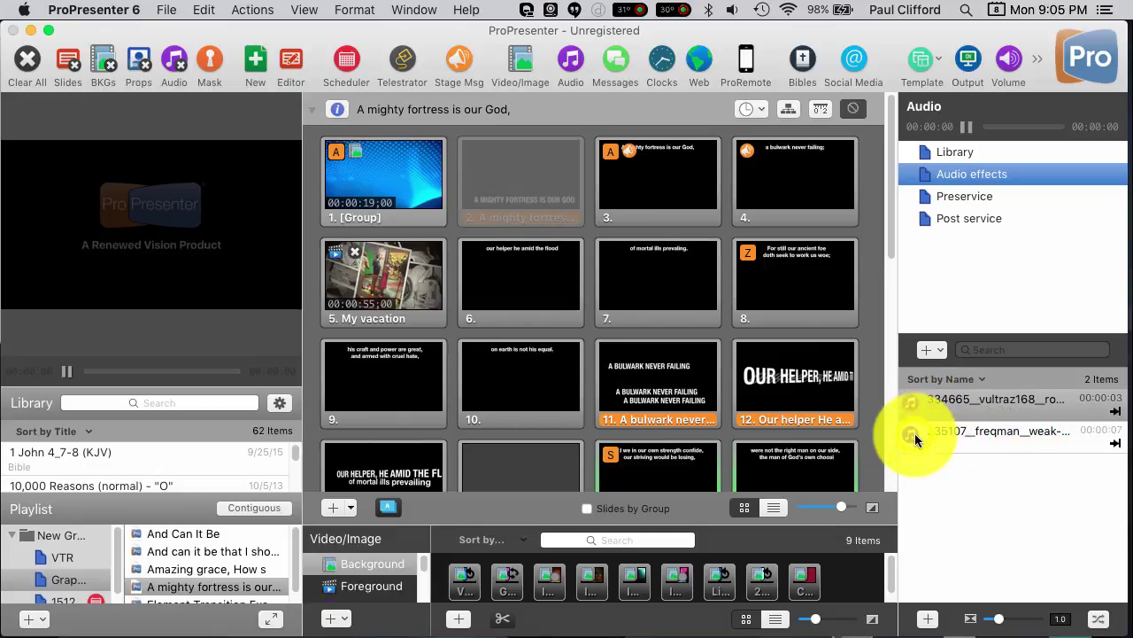
Step: Set the 335107__freqman sound back to the Sound Effect type and play it
{"action": "right_click", "coordinate": [915, 433]}
{"action": "left_click", "coordinate": [956, 478]}
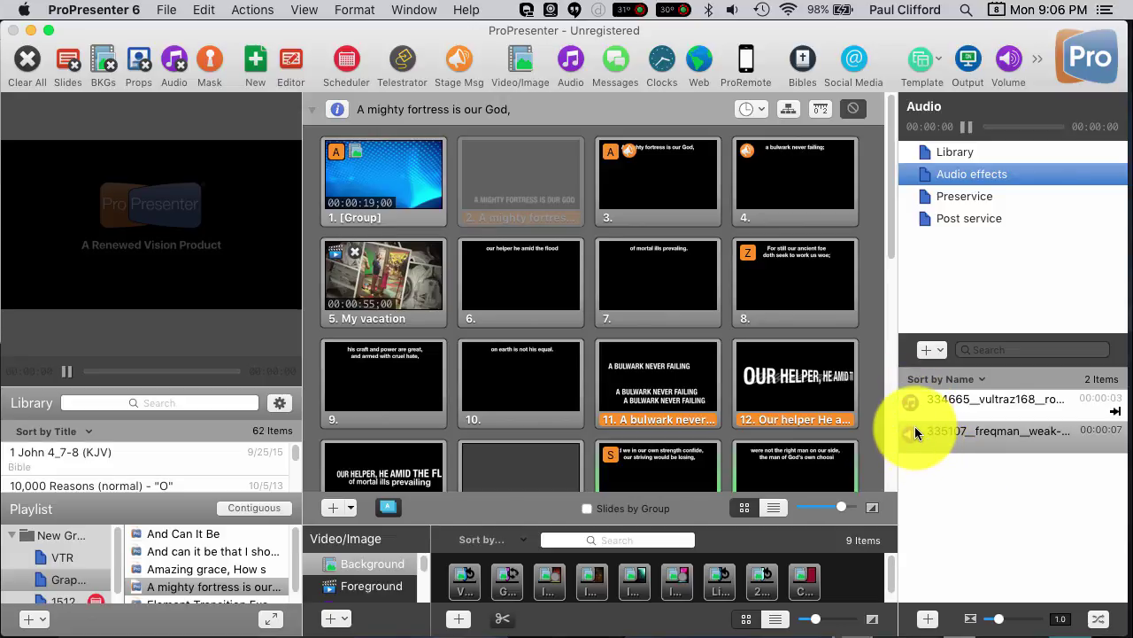
{"action": "left_click", "coordinate": [912, 432]}
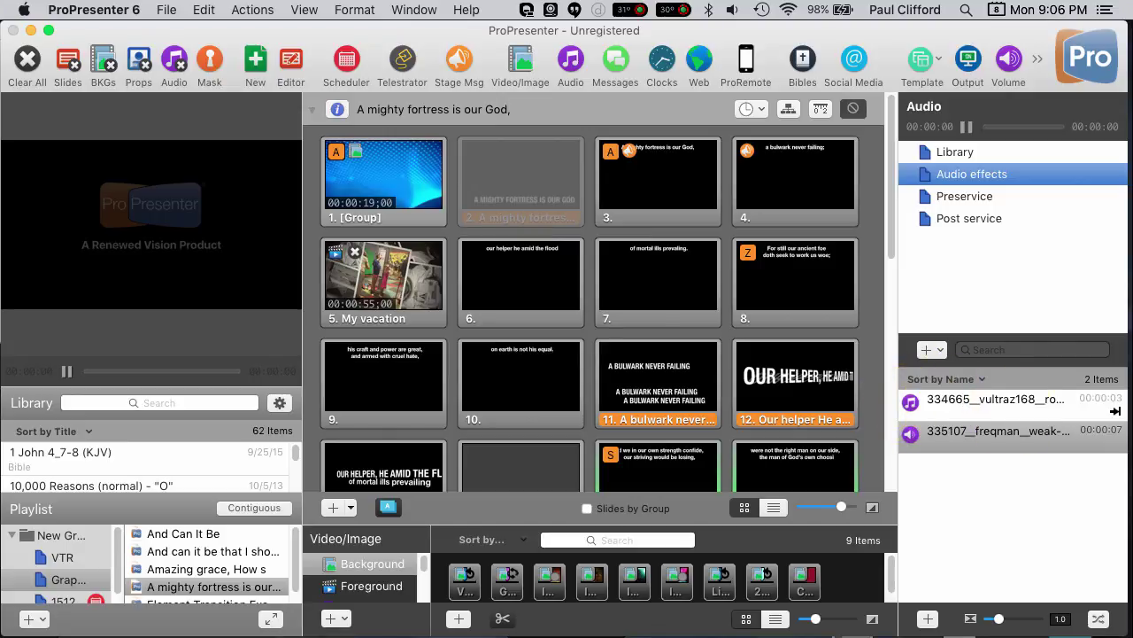
Step: Look through the Playback Behavior options for the 334665__vultraz168 track, close them unchanged, and select the 335107__freqman sound effect
{"action": "right_click", "coordinate": [1114, 417]}
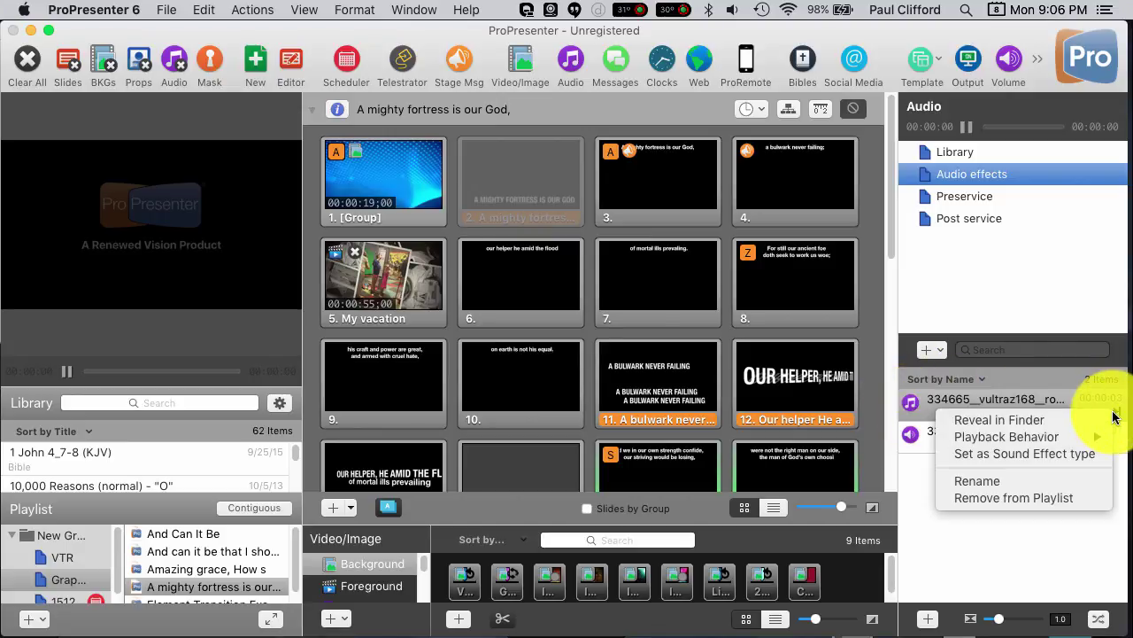
{"action": "mouse_move", "coordinate": [1074, 436]}
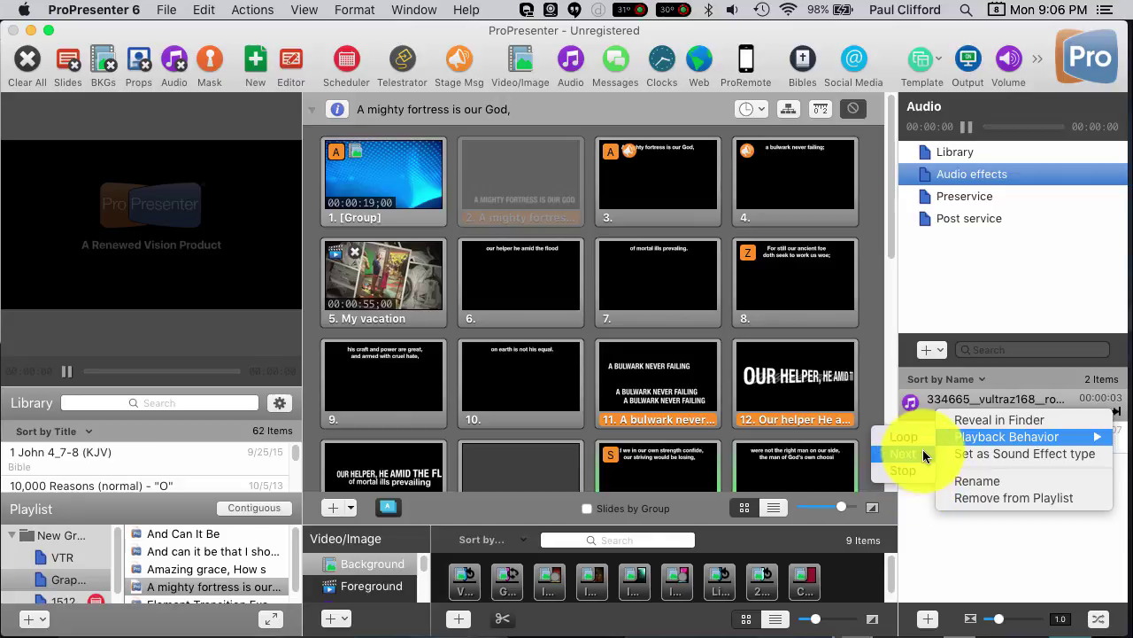
{"action": "left_click", "coordinate": [963, 514]}
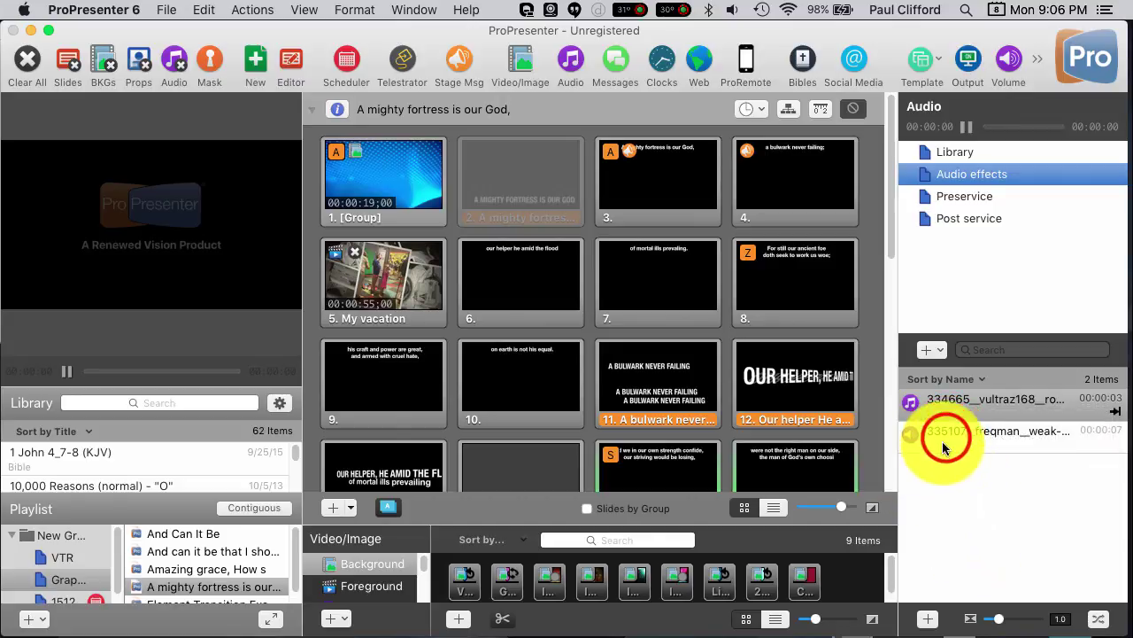
{"action": "left_click", "coordinate": [945, 436]}
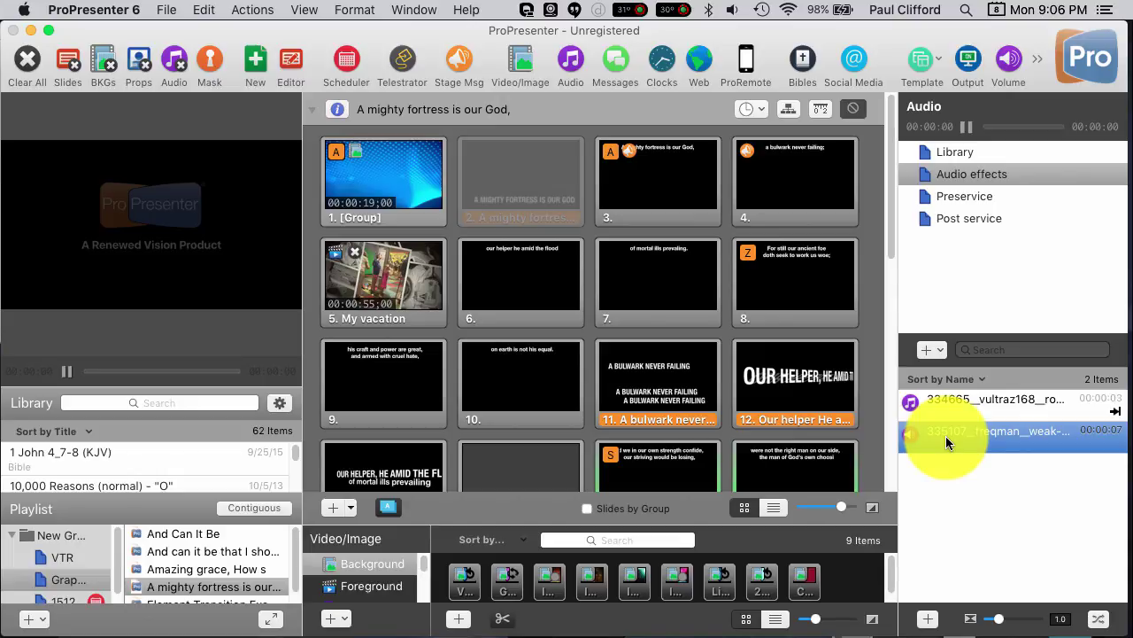